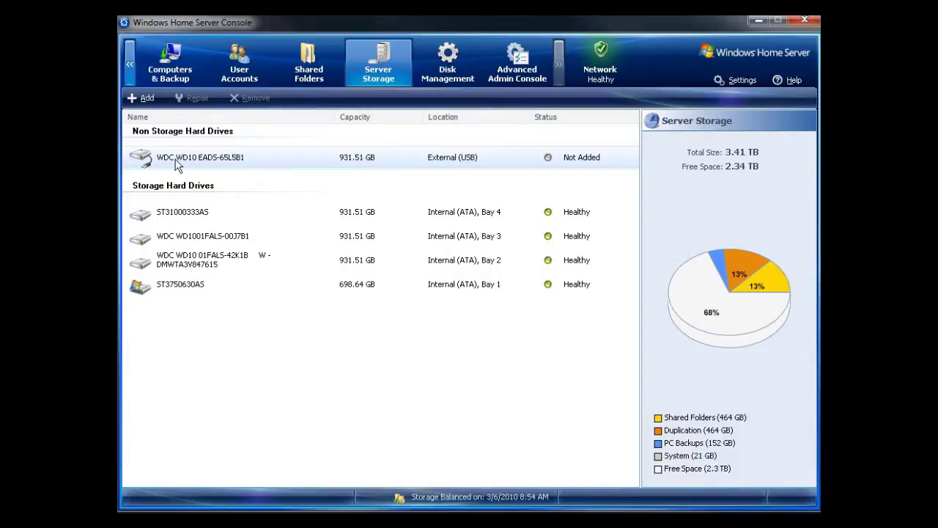
- Add the external USB drive for server backups, formatted and labelled HP 1TB BACKUP
click(144, 100)
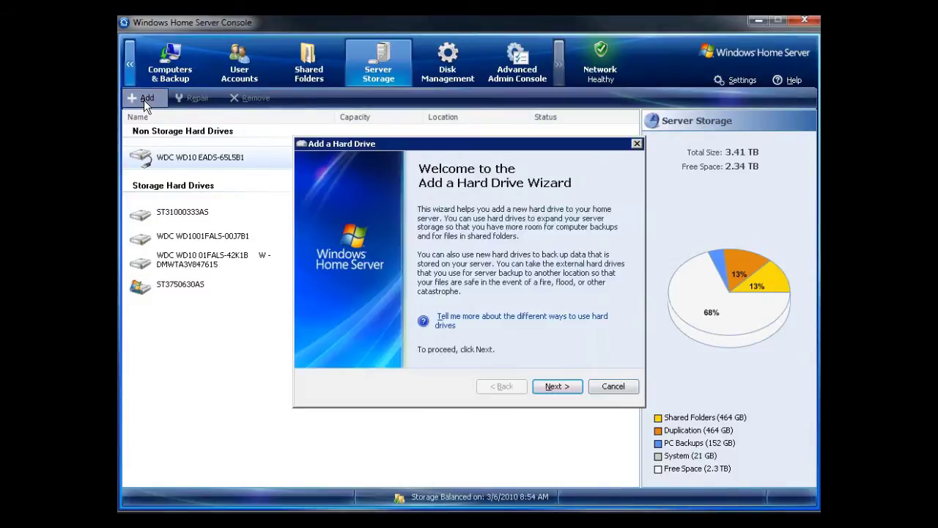
click(555, 386)
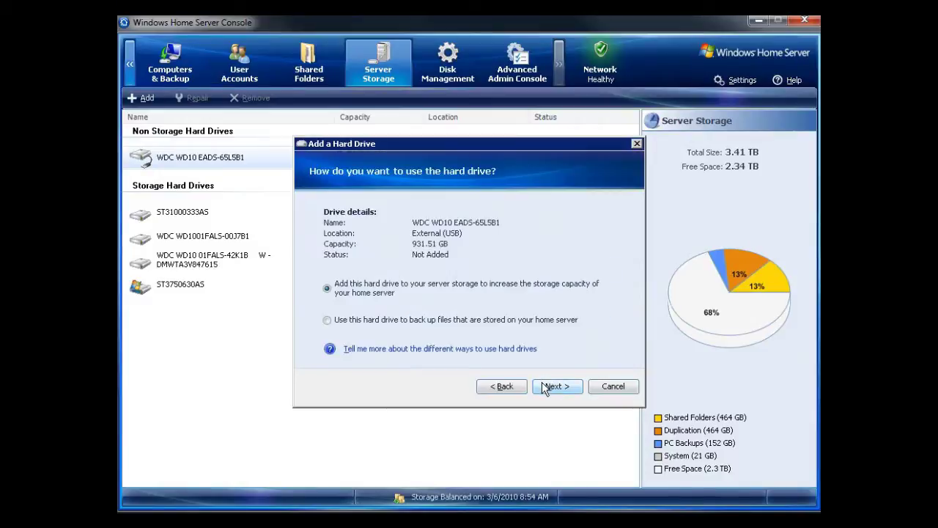
click(369, 322)
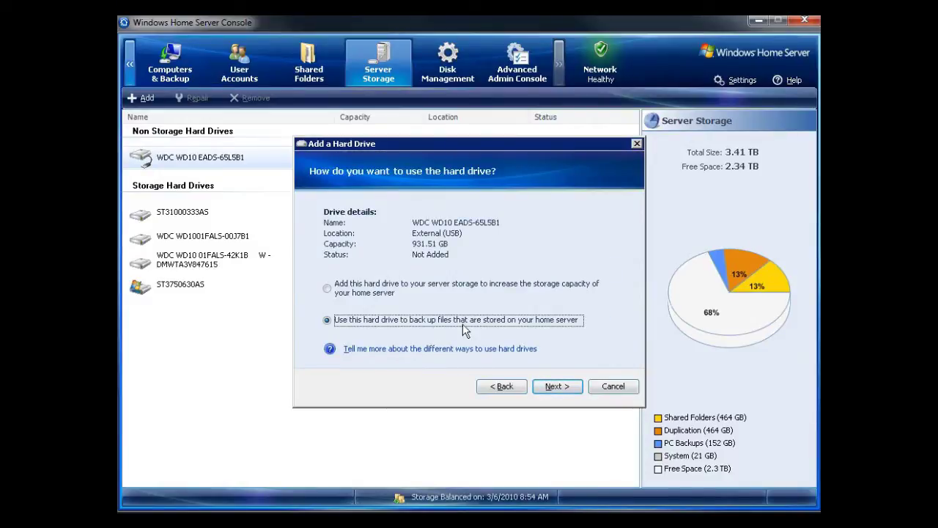
click(554, 388)
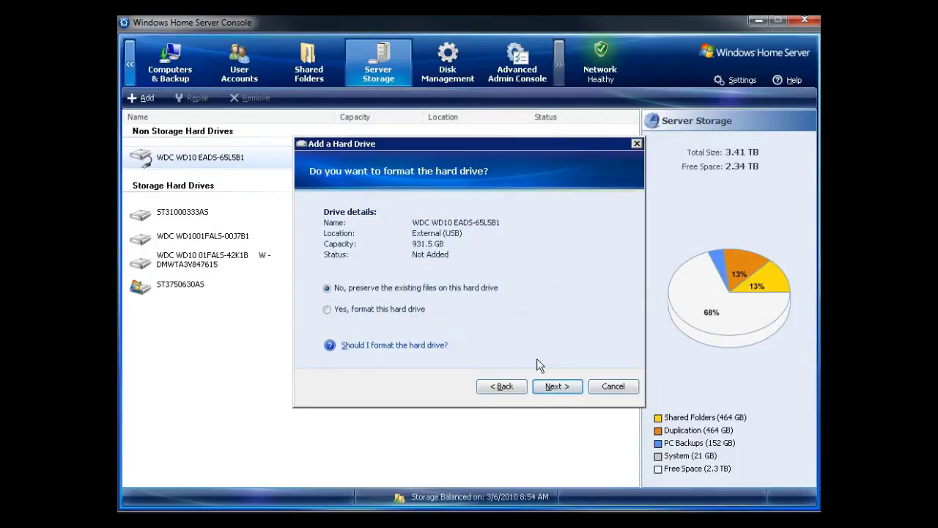
click(389, 311)
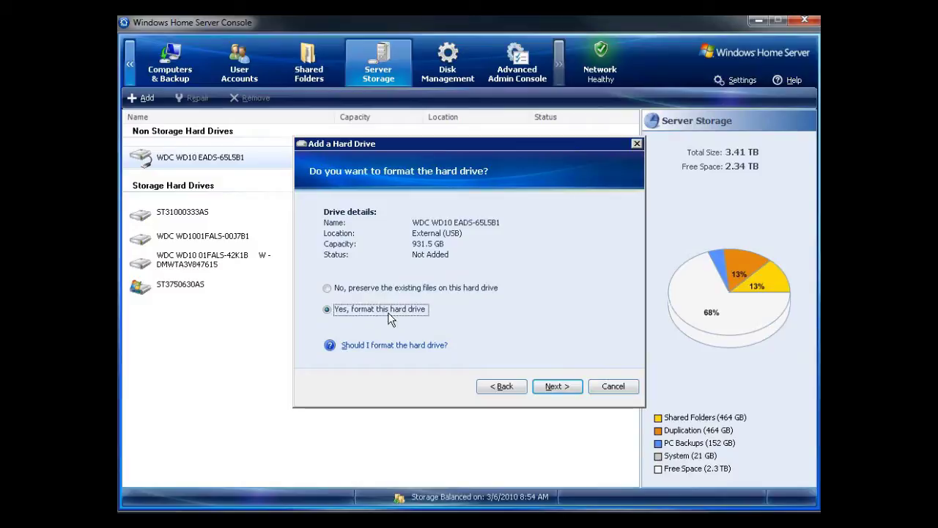
click(560, 387)
click(550, 388)
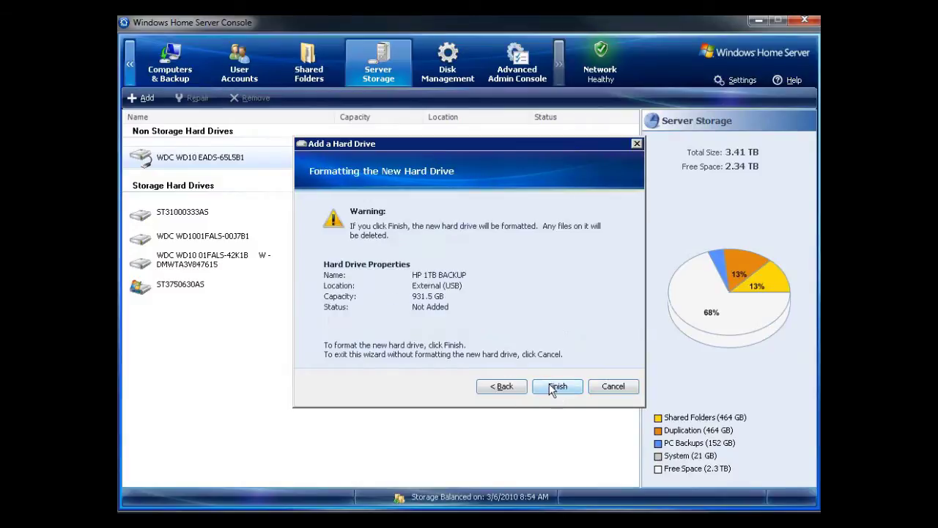
click(554, 388)
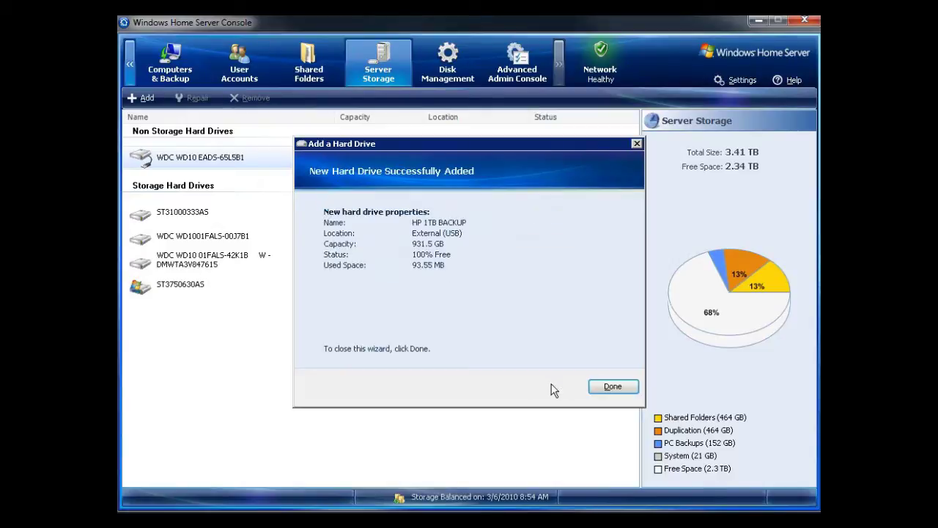
click(627, 384)
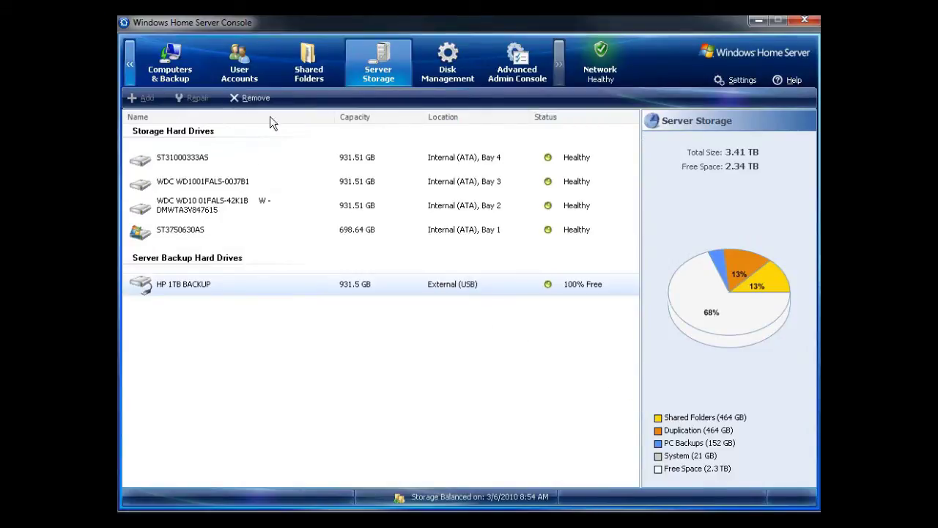
- Start a Backup Now for HPSERVER, sending Andrew, Ceton, Converted Videos and Daleo2 to HP 1TB BACKUP
click(177, 74)
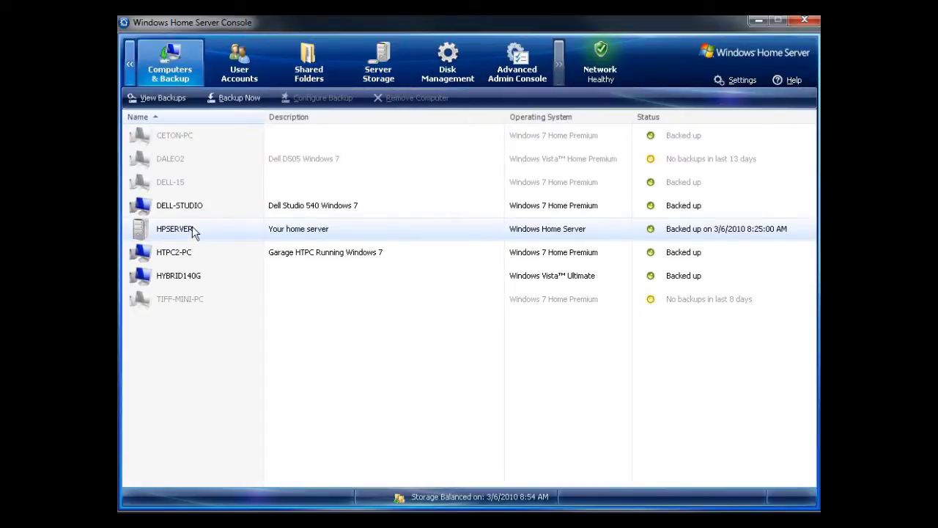
click(223, 99)
click(602, 202)
click(546, 223)
click(549, 219)
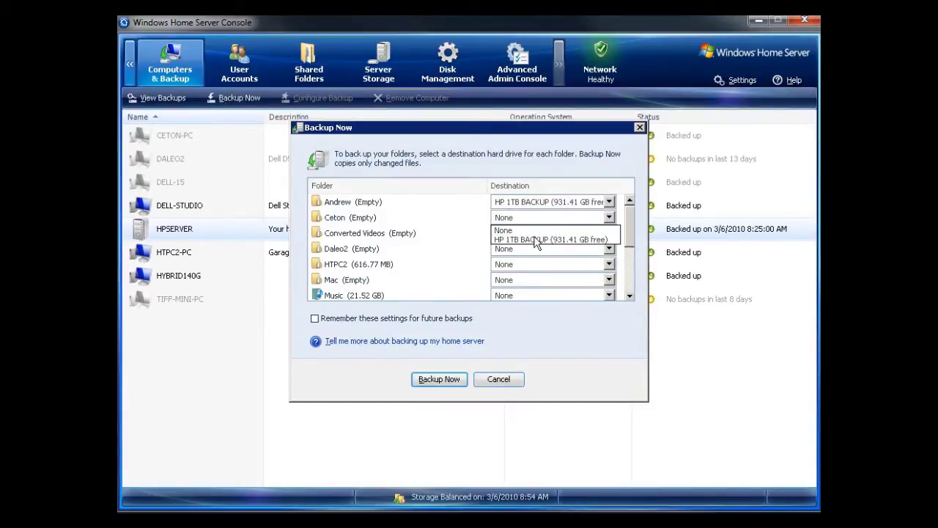
click(551, 239)
click(548, 233)
click(543, 255)
click(549, 249)
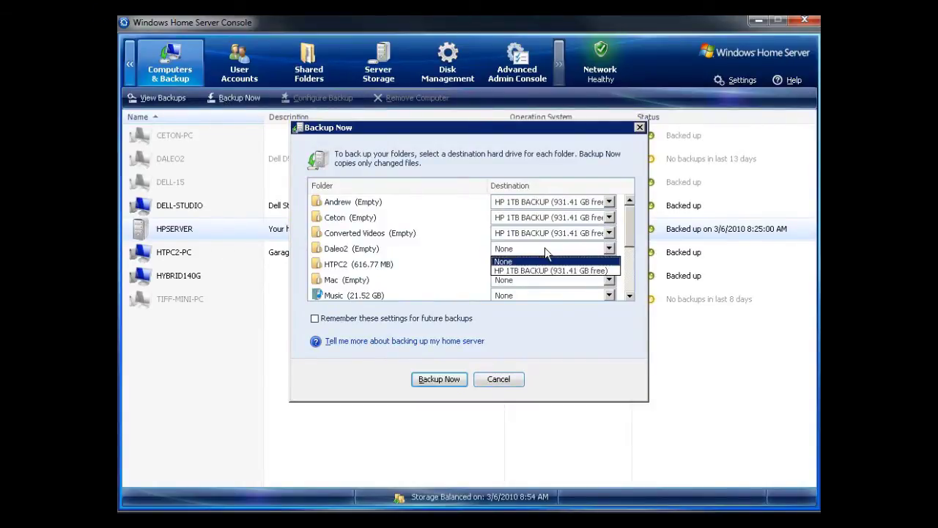
click(533, 272)
- Set the HTPC2, Mac and Music folders' destination to HP 1TB BACKUP
click(546, 265)
click(526, 284)
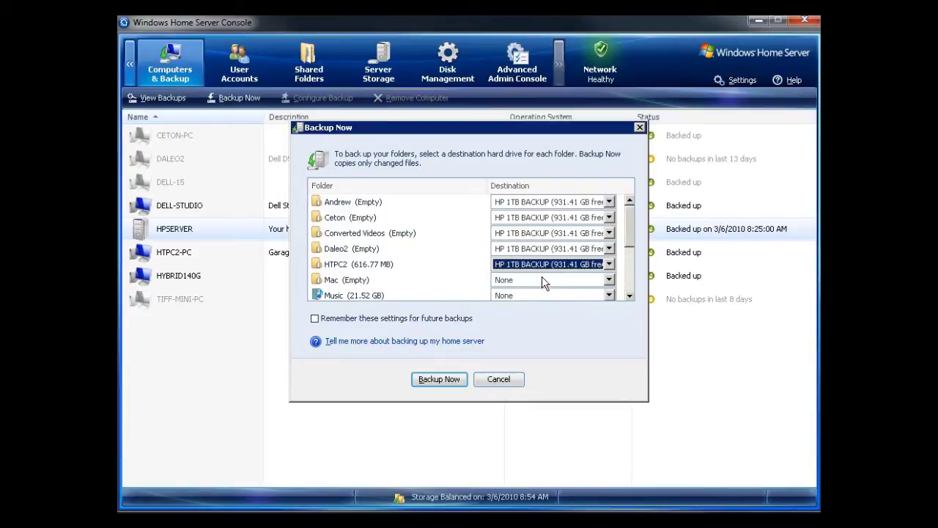
click(541, 279)
click(535, 302)
click(555, 295)
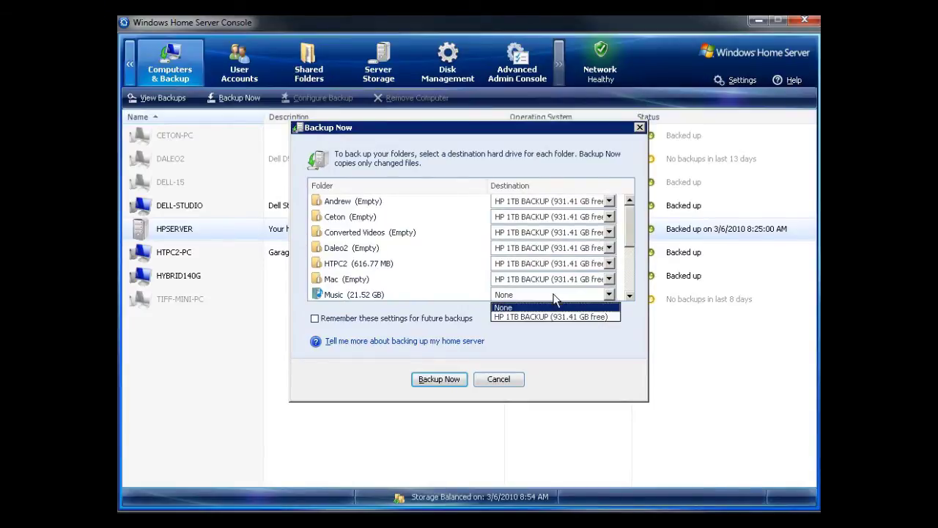
click(521, 316)
click(629, 296)
click(629, 296)
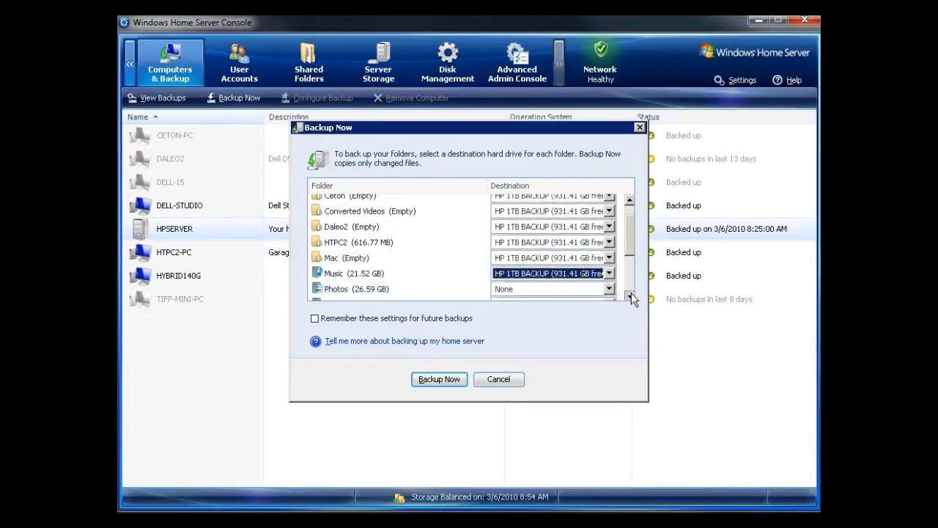
click(629, 296)
click(629, 297)
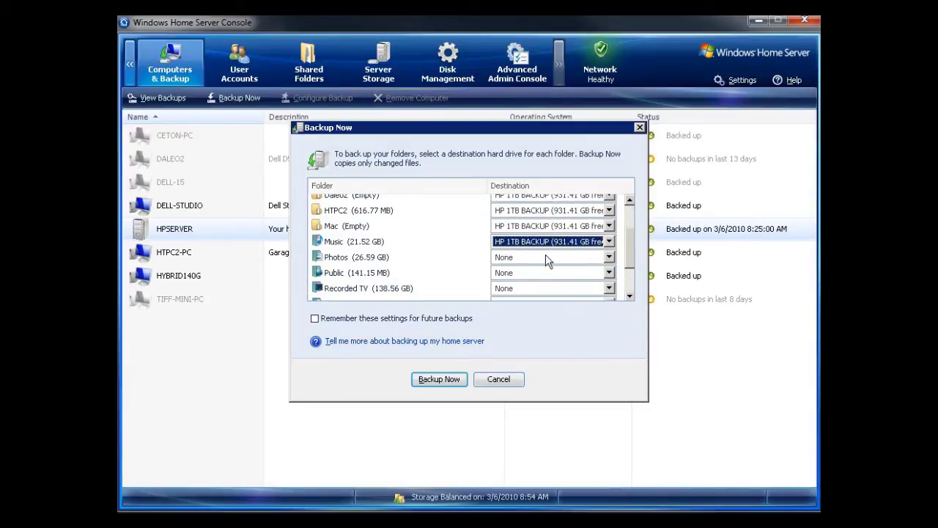
- Set the Photos, Public and Recorded TV folders' destination to HP 1TB BACKUP
click(546, 258)
click(537, 280)
click(536, 273)
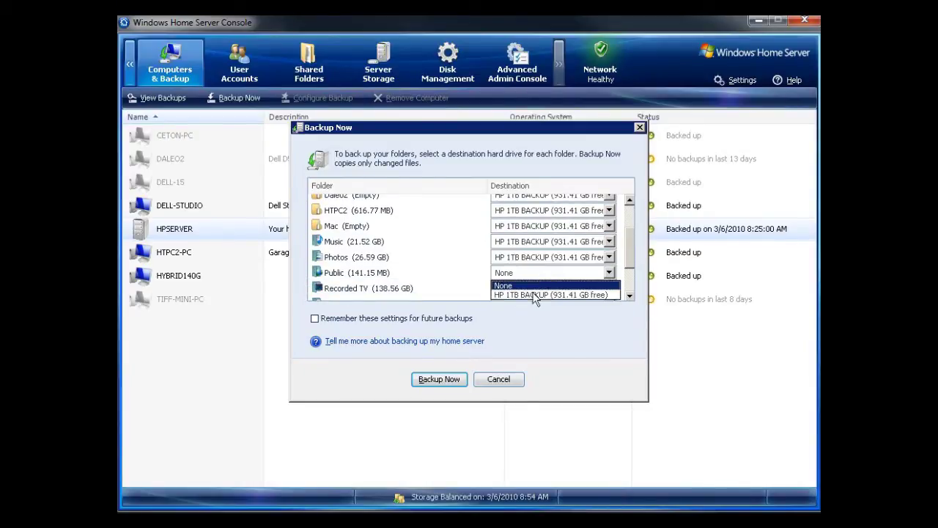
click(536, 295)
click(513, 288)
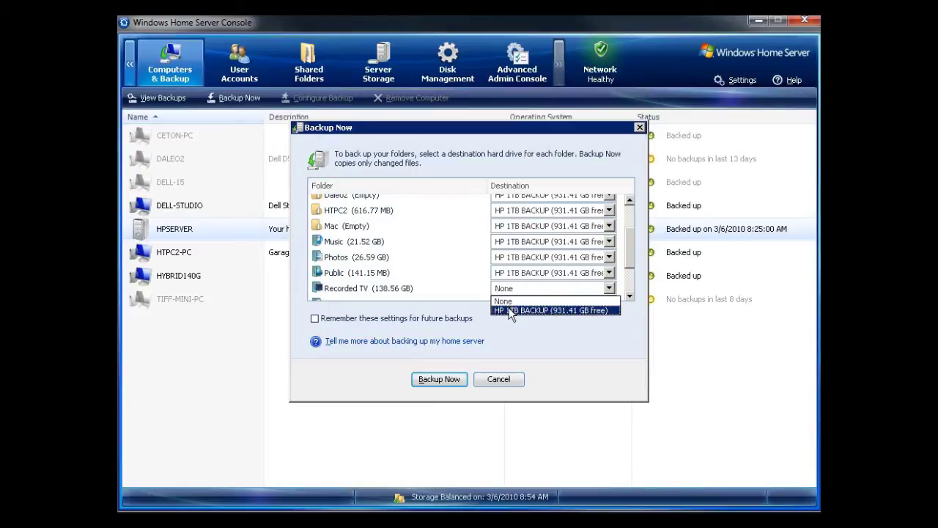
click(511, 311)
click(629, 296)
click(629, 296)
click(629, 296)
click(628, 296)
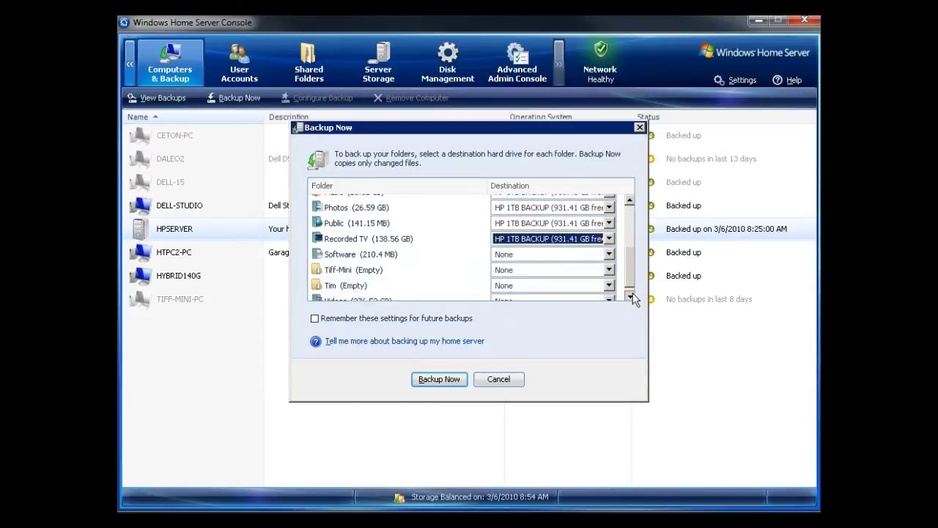
click(631, 294)
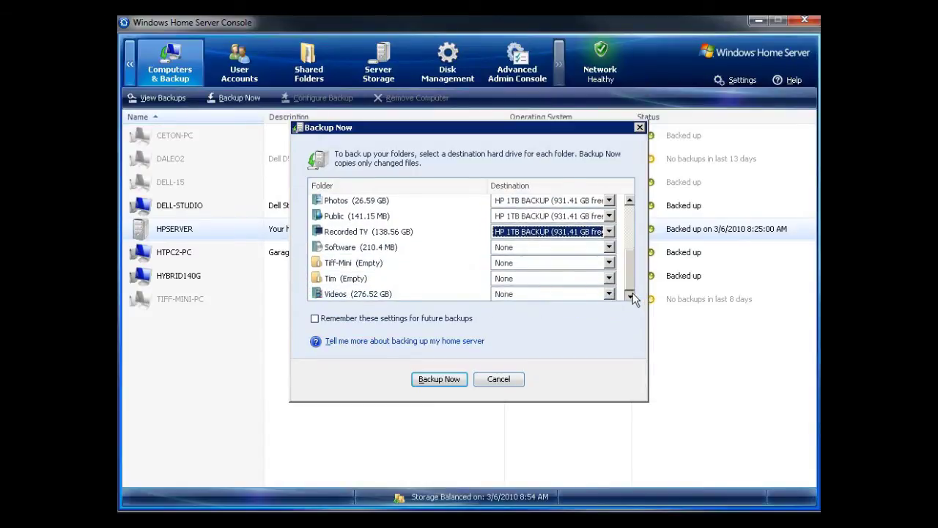
- Send Videos, Tim, Tiff-Mini and Software to HP 1TB BACKUP, remember destinations, and start the backup
click(562, 292)
click(541, 316)
click(541, 283)
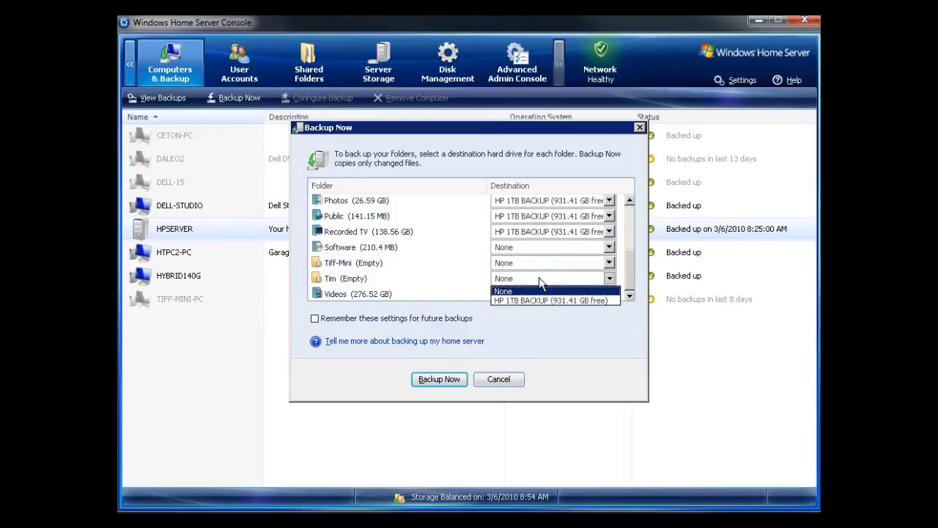
click(525, 300)
click(519, 267)
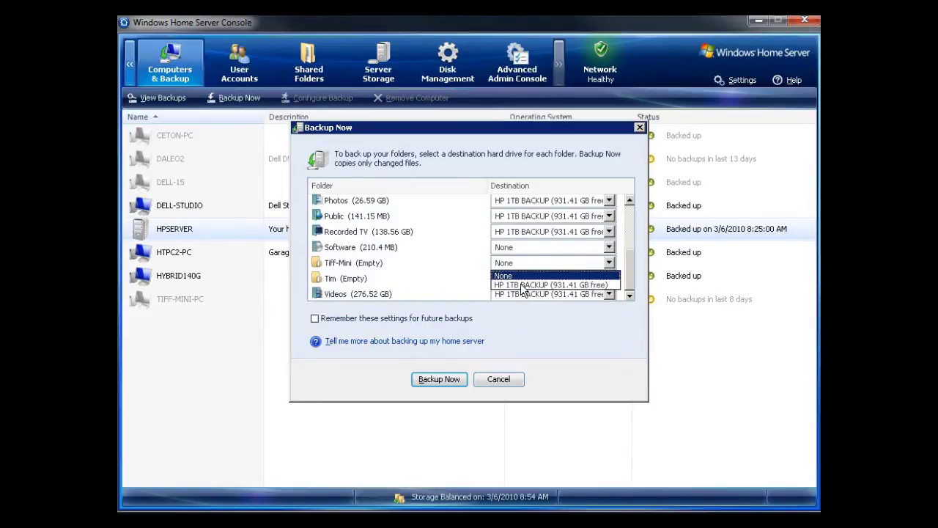
click(519, 284)
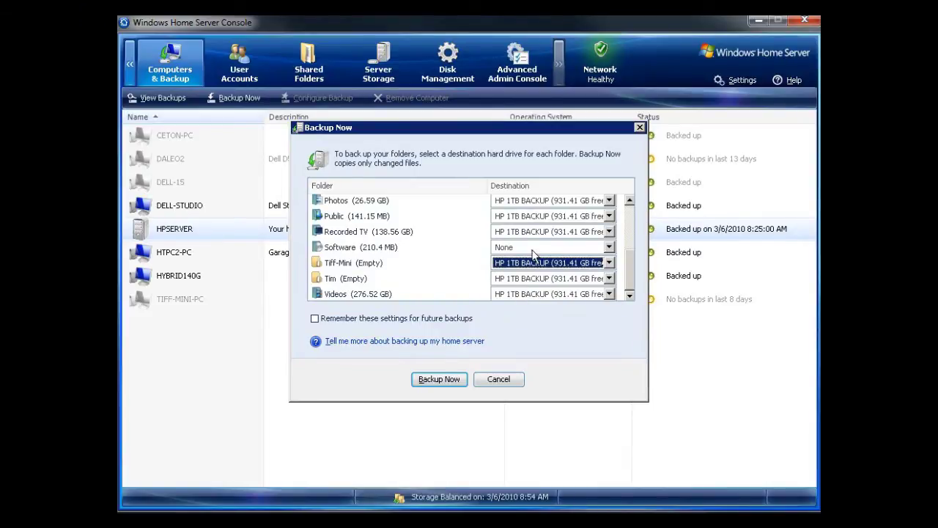
click(529, 249)
click(520, 269)
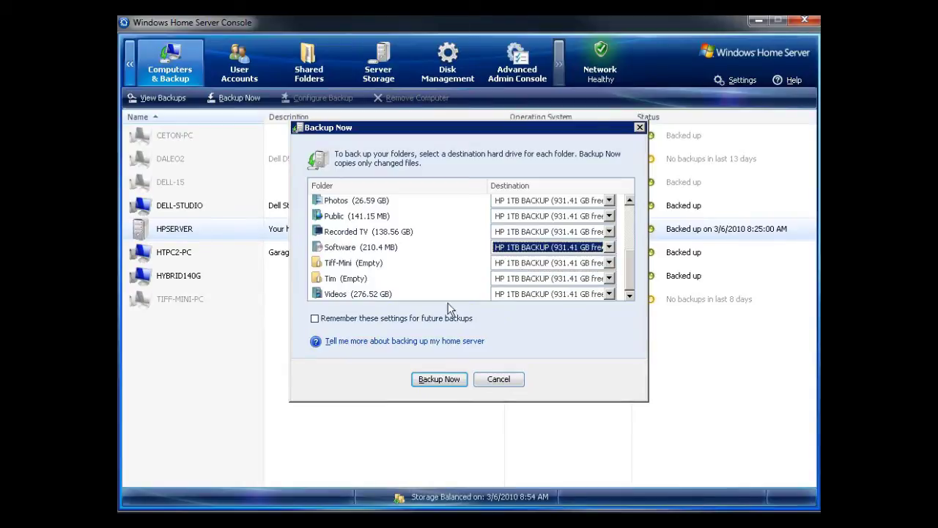
click(357, 320)
click(440, 380)
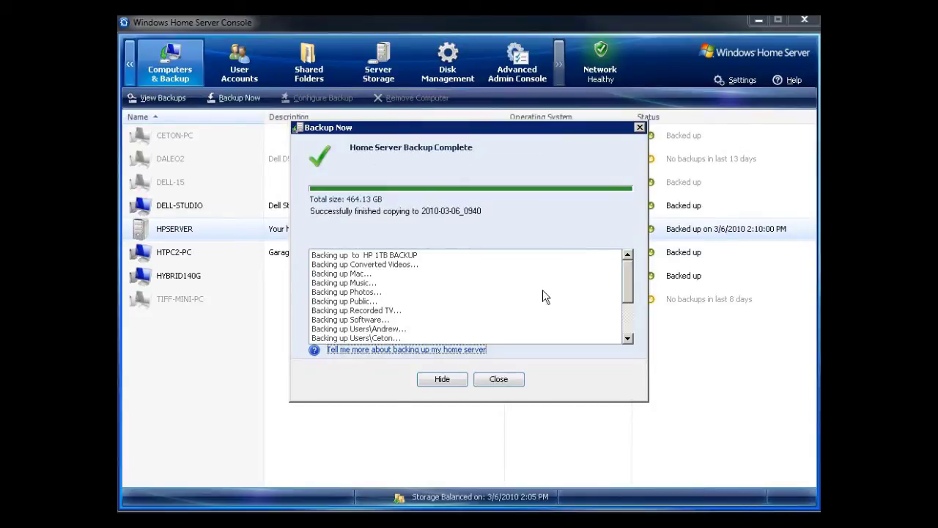
- Close the Backup Now window once the 464.13 GB backup reports complete
click(512, 384)
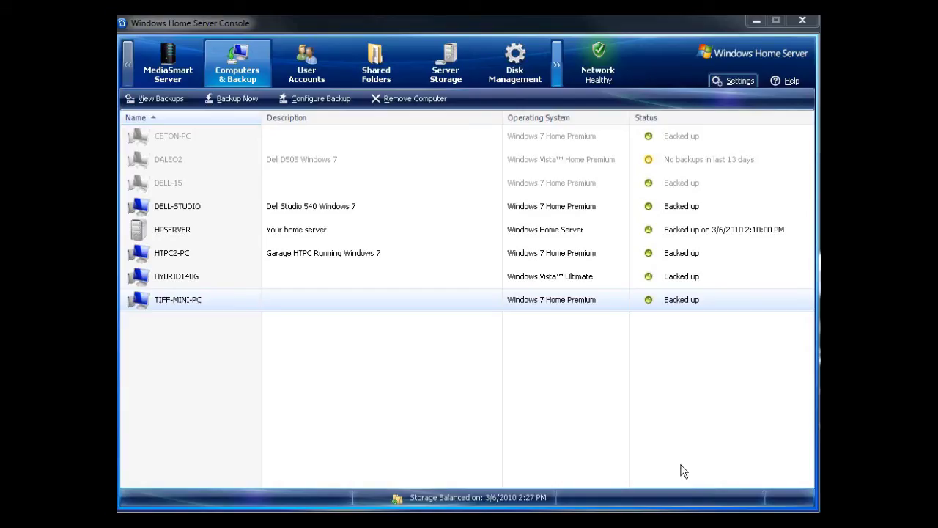
- Open the home server Settings and go to the WHS BDBB database backup page
click(737, 81)
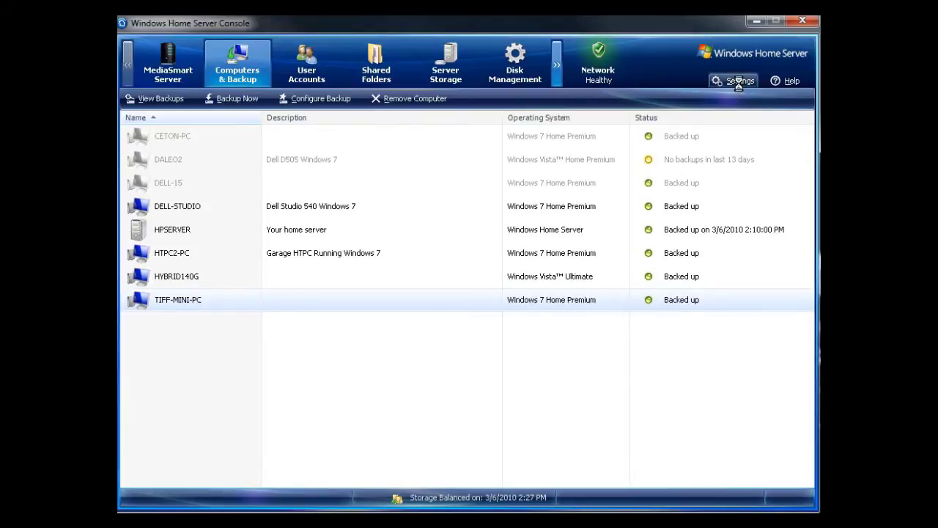
scroll(383, 370, down, 2)
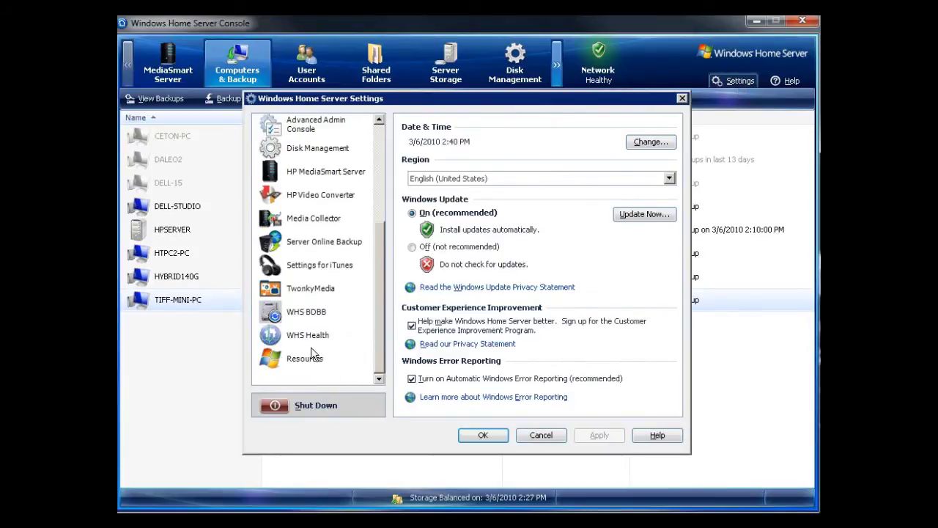
click(309, 318)
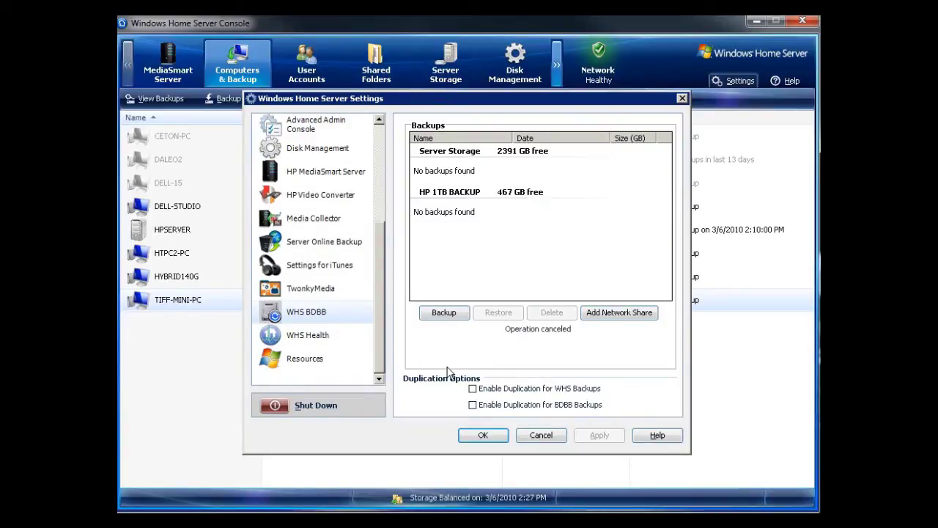
- Create a new WHS BDBB database backup targeting HP 1TB BACKUP
click(444, 313)
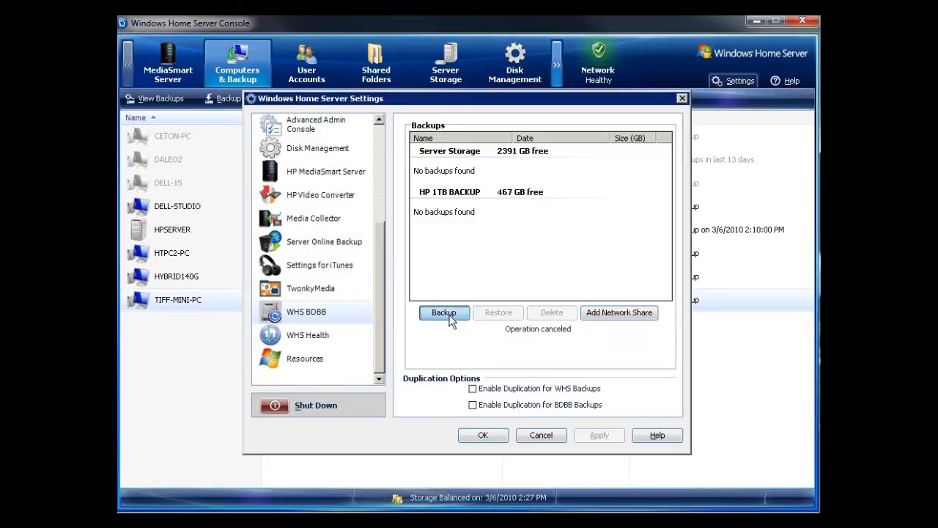
click(544, 282)
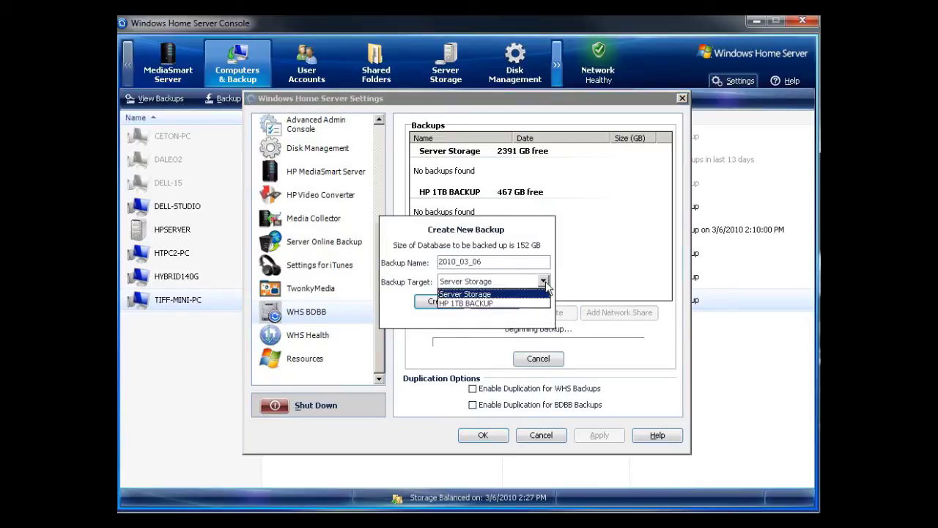
click(478, 303)
click(441, 303)
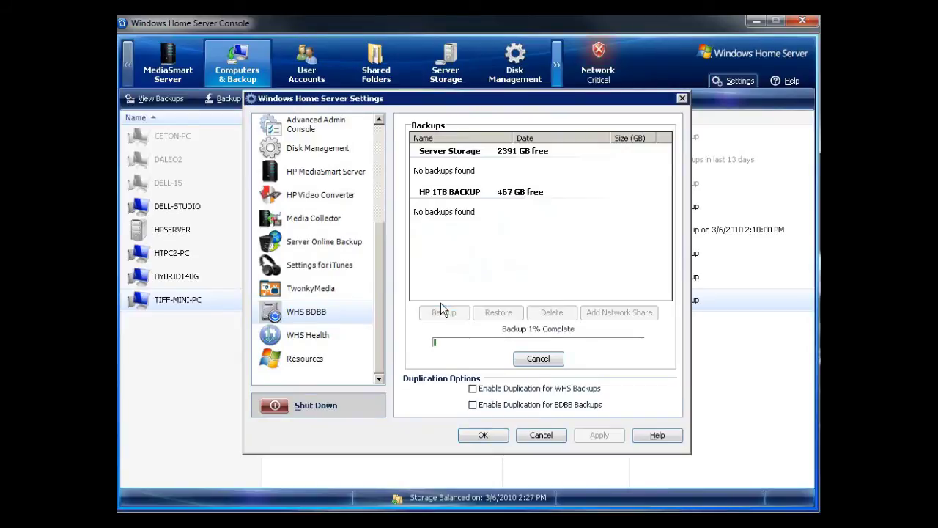